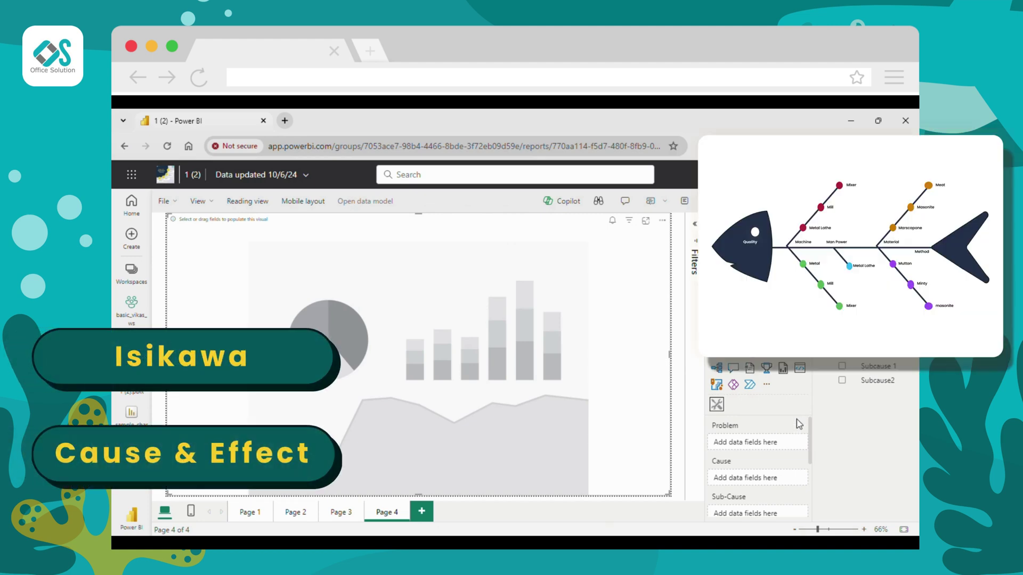
left_click_drag(811, 436, 812, 449)
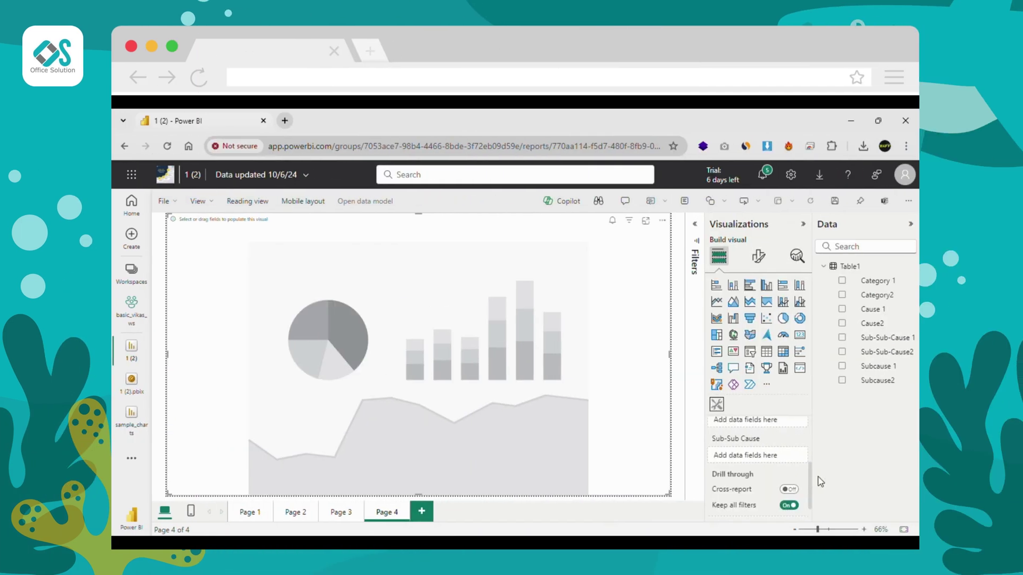
left_click_drag(811, 445, 821, 429)
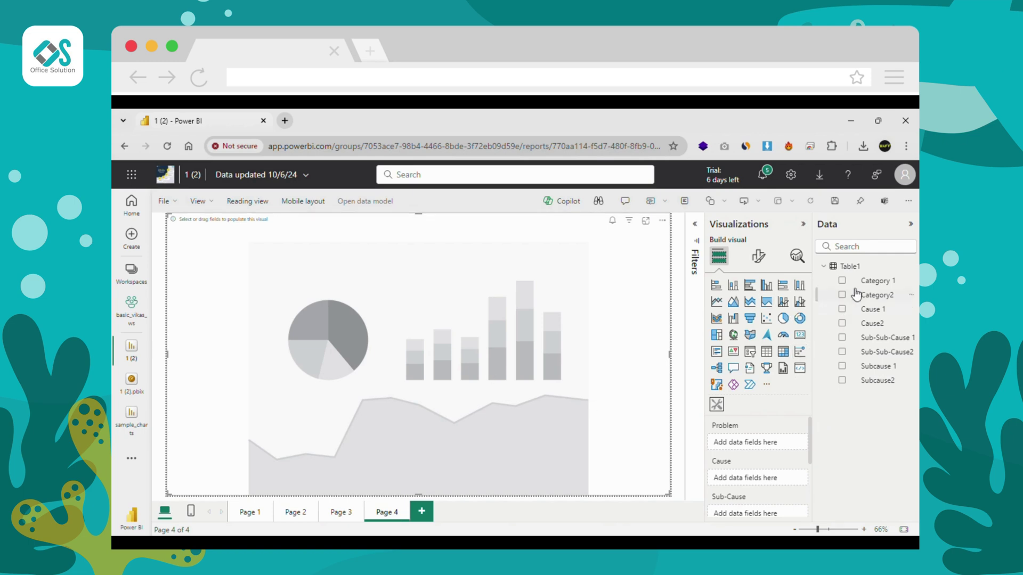
- Map Category 1 to Problem, Cause 1, Sub-Sub-Cause 1 and Subcause 1 to their fishbone wells
left_click_drag(877, 282, 776, 441)
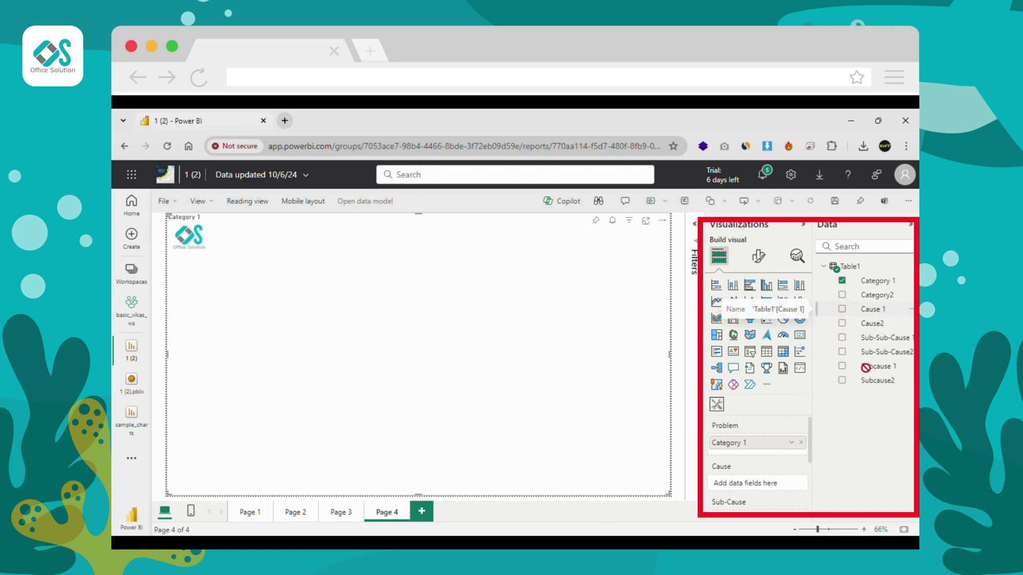
mouse_move(874, 309)
left_mouse_down()
mouse_move(813, 484)
mouse_move(779, 483)
mouse_move(812, 491)
left_mouse_up()
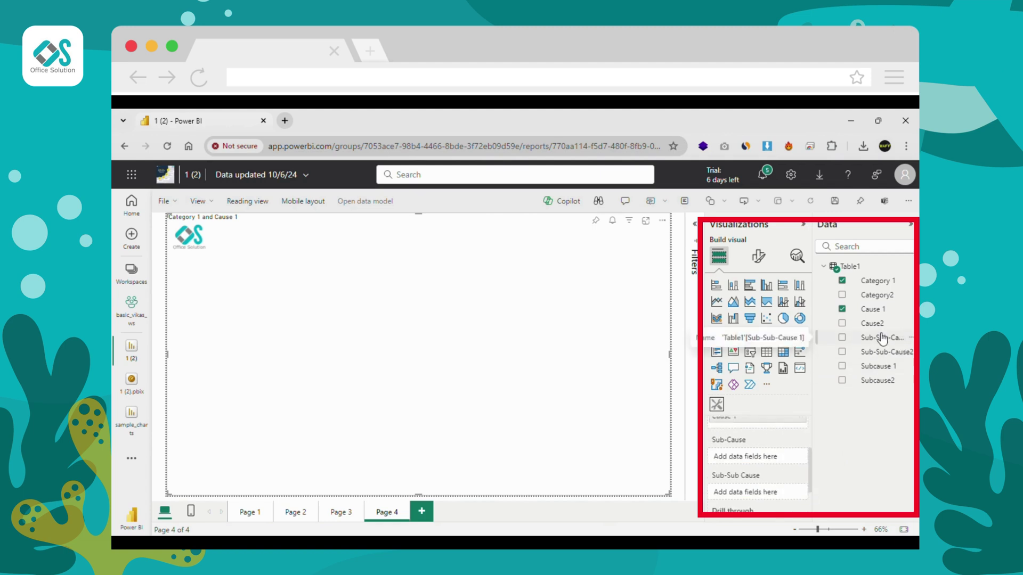
mouse_move(883, 337)
left_mouse_down()
mouse_move(818, 462)
mouse_move(774, 493)
left_mouse_up()
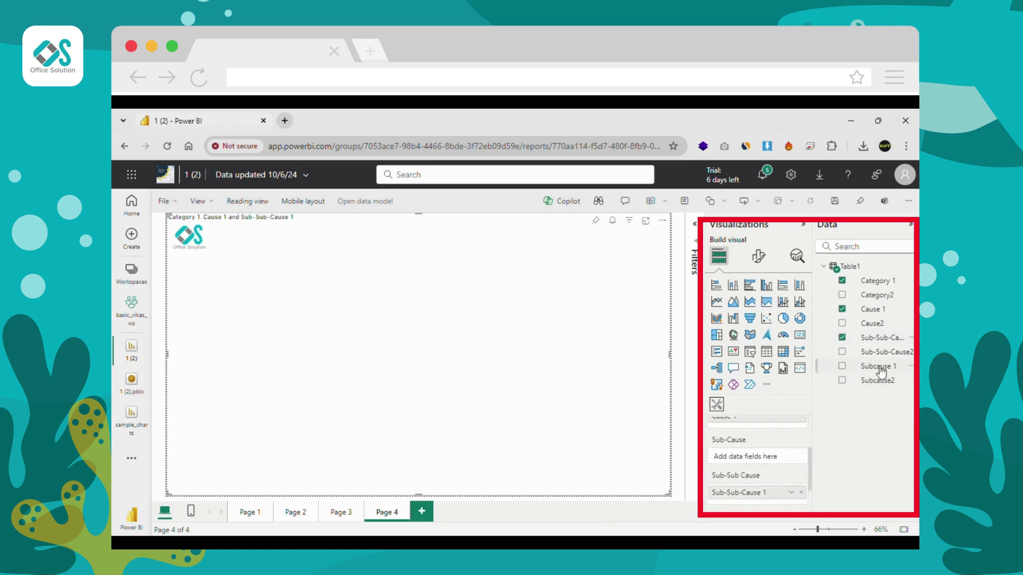
mouse_move(878, 366)
left_mouse_down()
mouse_move(791, 462)
mouse_move(778, 461)
mouse_move(810, 443)
left_mouse_up()
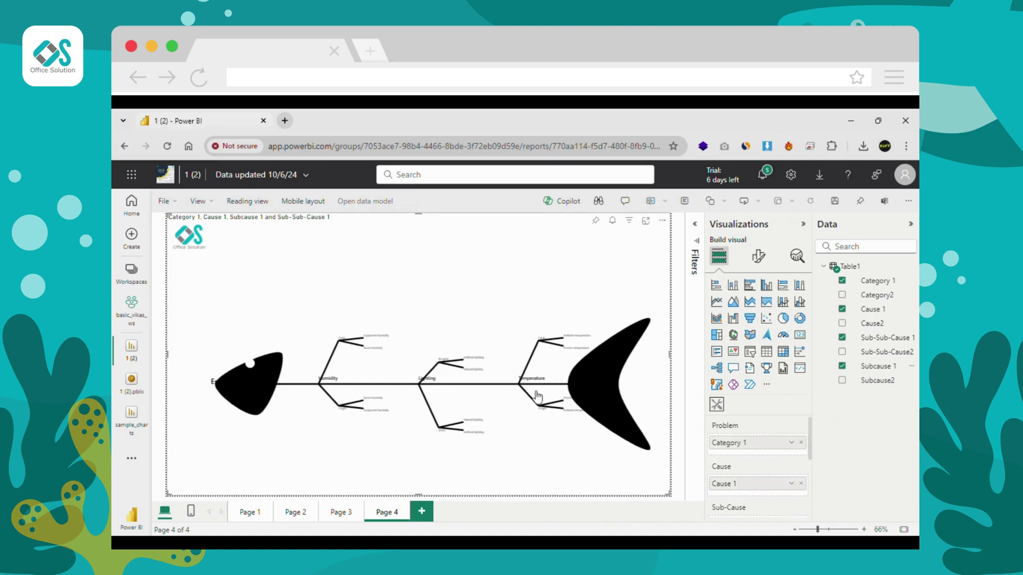
- Expand the fishbone Data colors settings, toggling Show Bones only on and back off
left_click(758, 257)
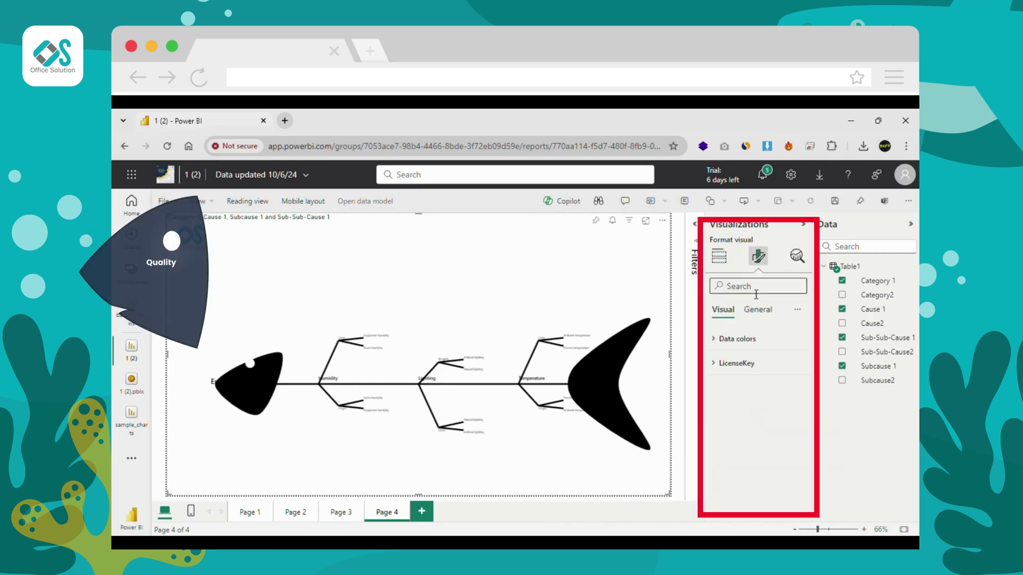
left_click(722, 341)
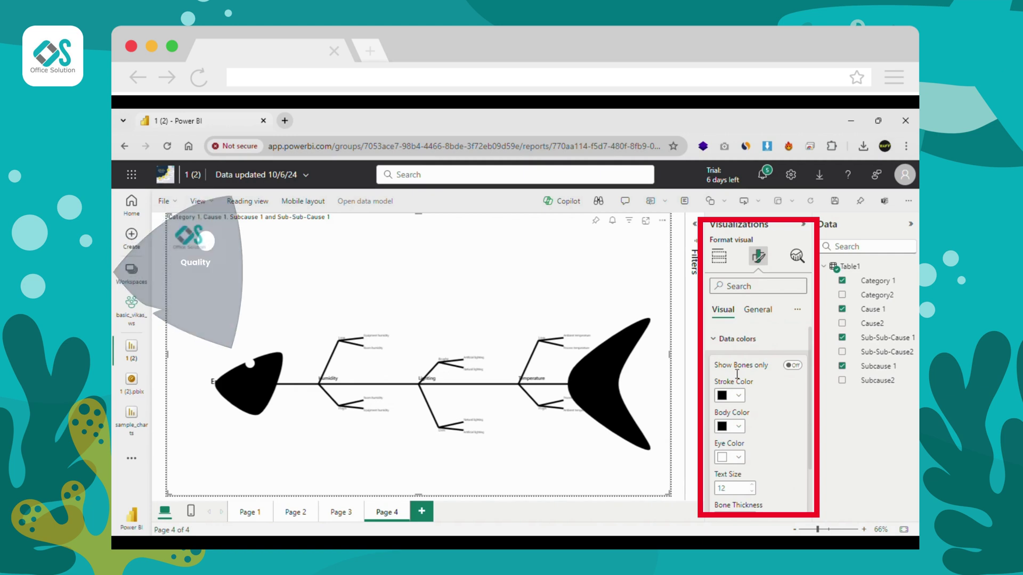
left_click(793, 366)
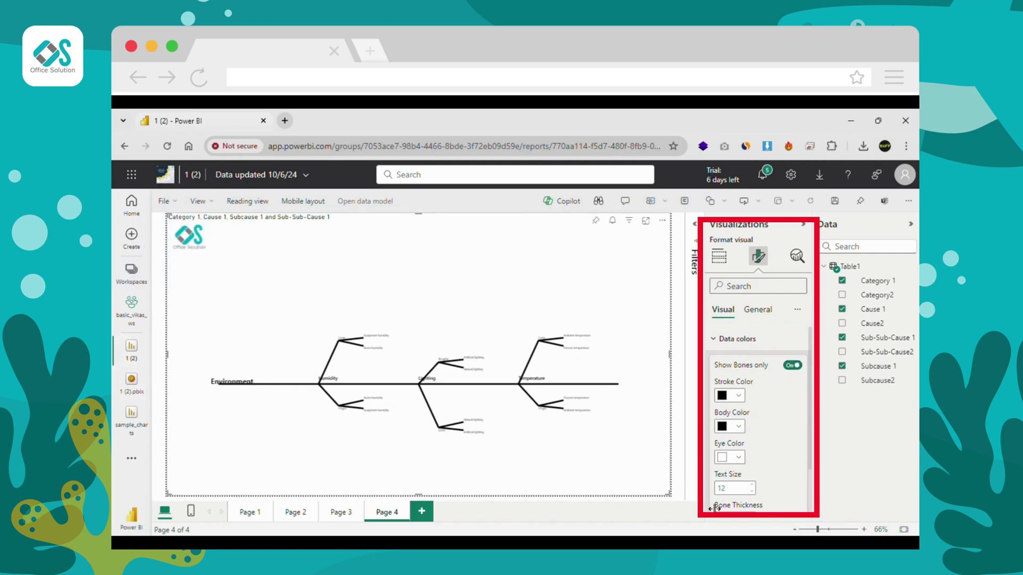
left_click(793, 365)
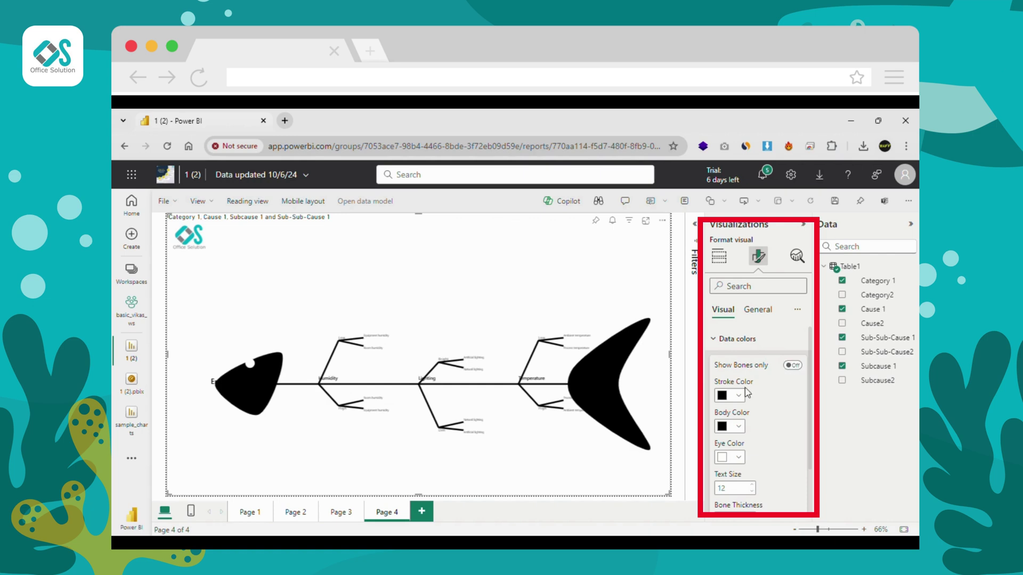
- Set stroke color light purple, body color light pink, and eye color black
left_click(740, 396)
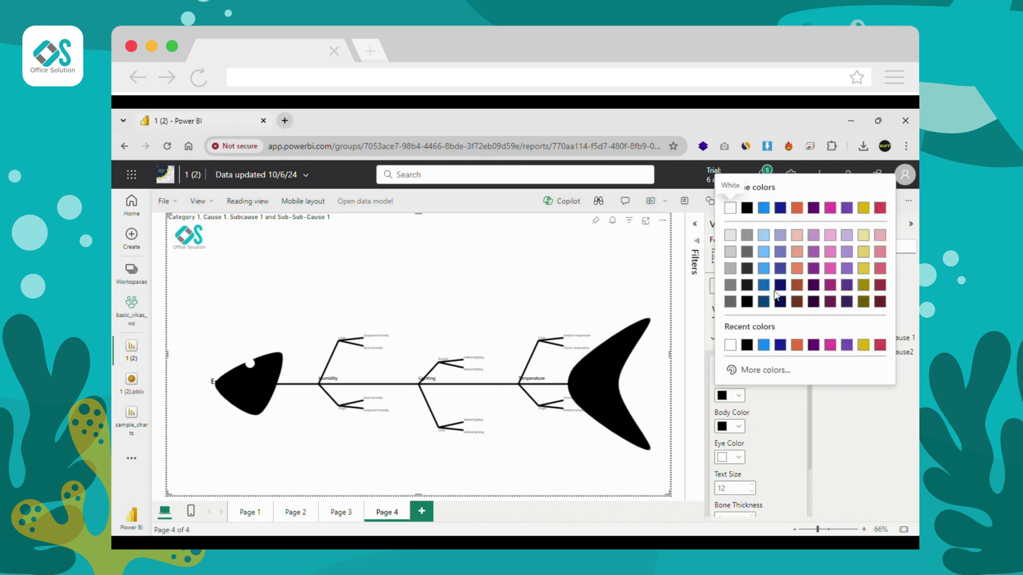
left_click(780, 237)
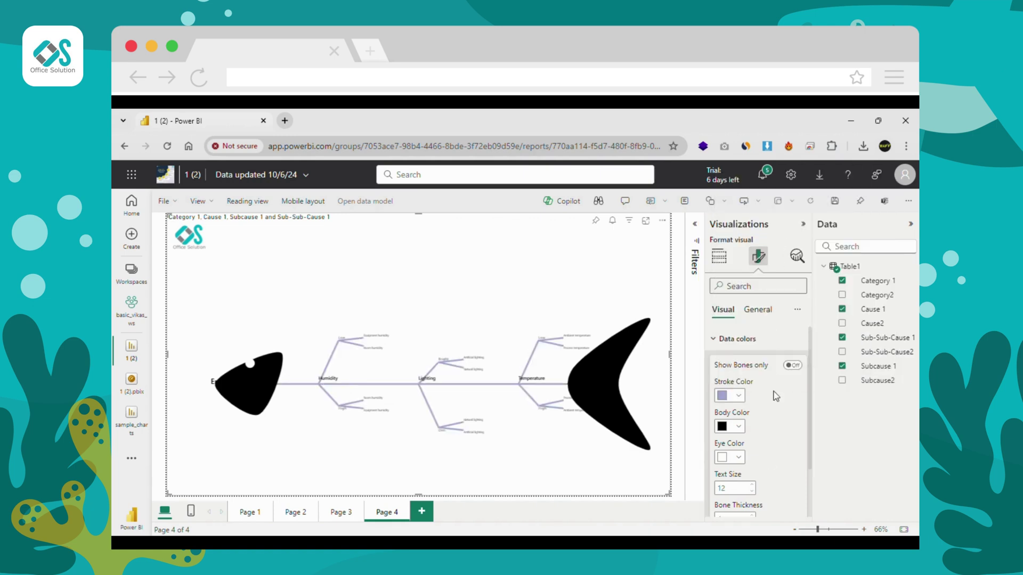
left_click(739, 427)
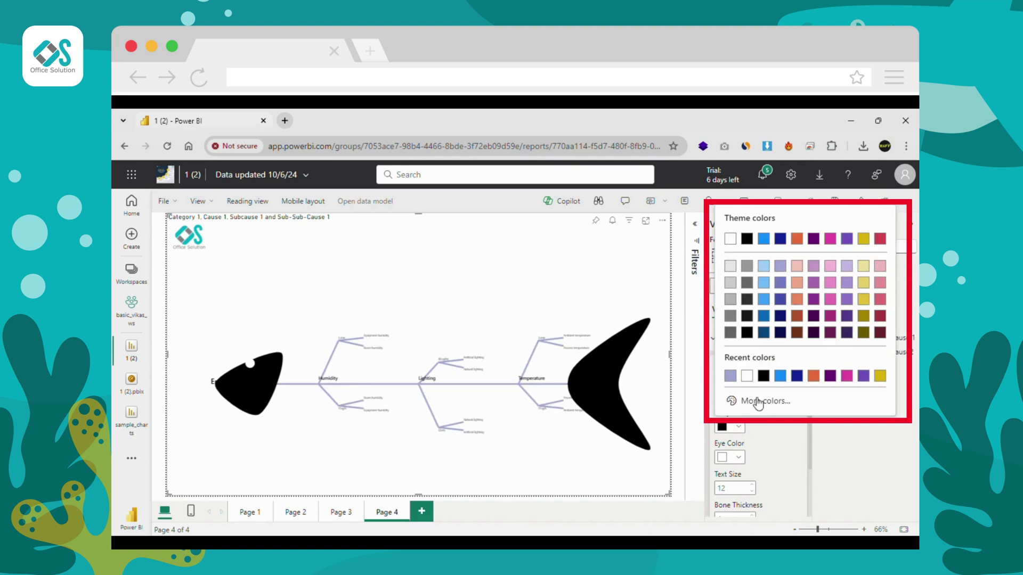
left_click(797, 266)
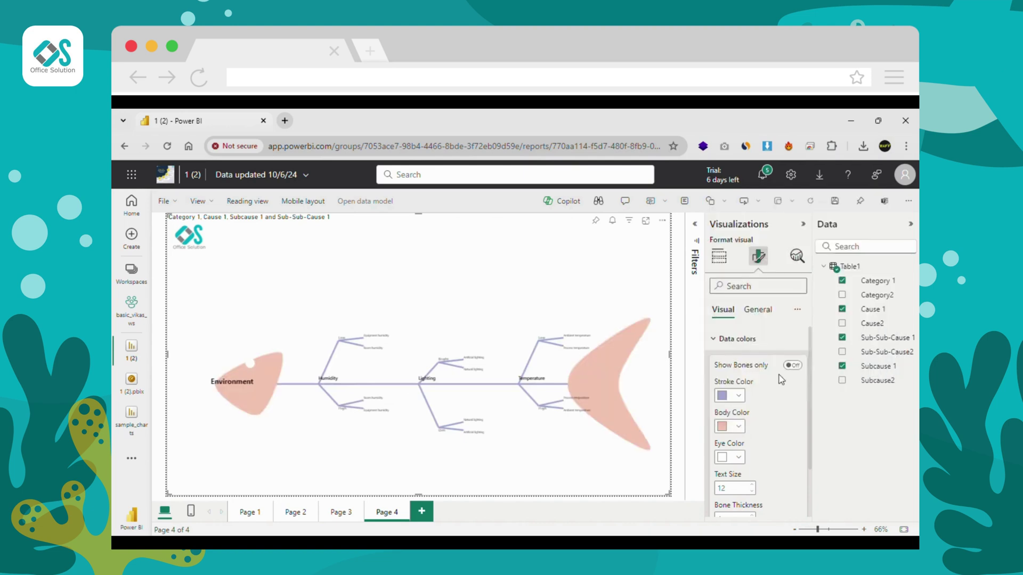
left_click(738, 458)
left_click(748, 364)
- Set the fishbone text size to 24 and bone thickness to 6
double_click(723, 488)
type("24")
key("Return")
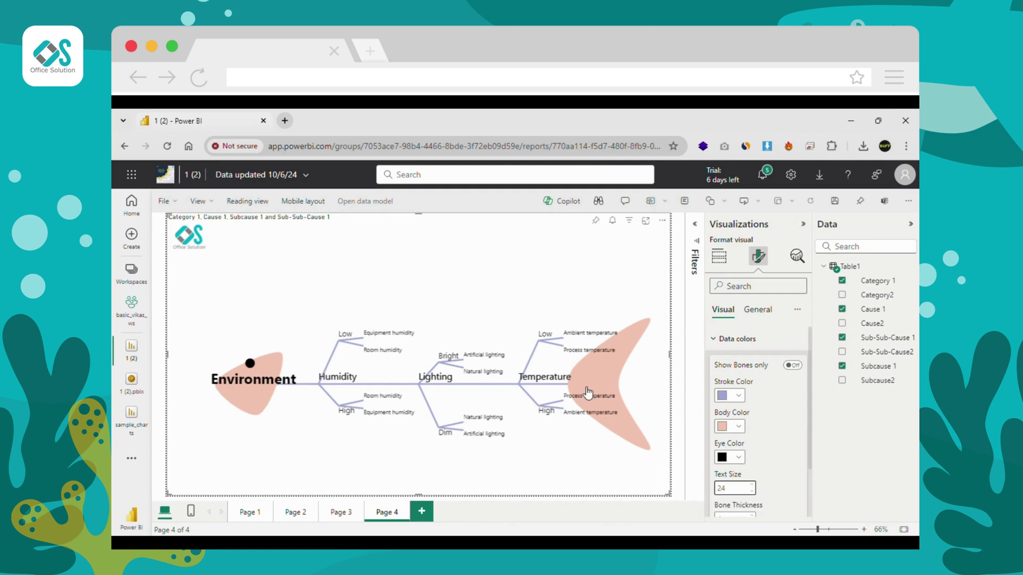
scroll(774, 480, "down", 2)
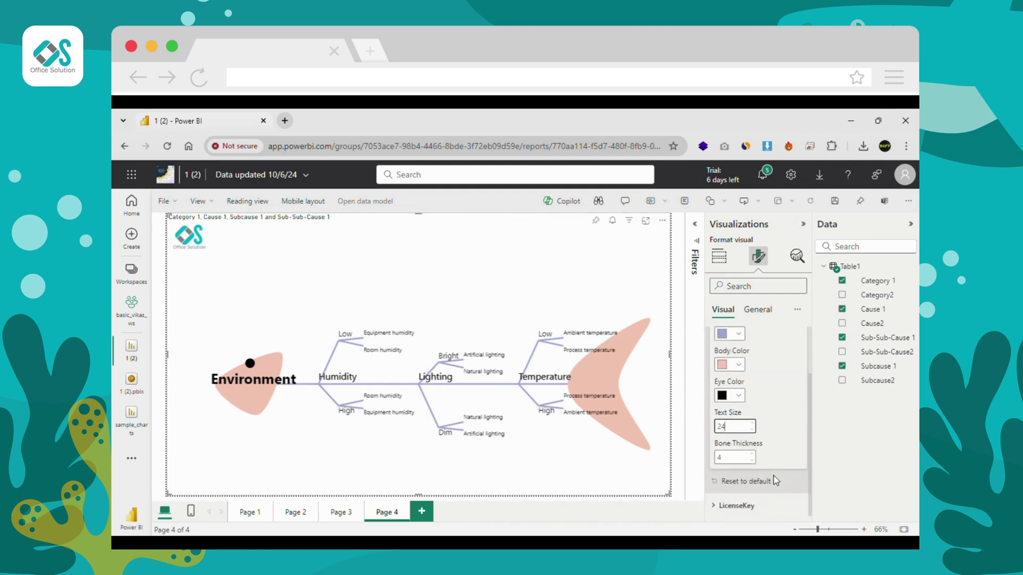
left_click(731, 456)
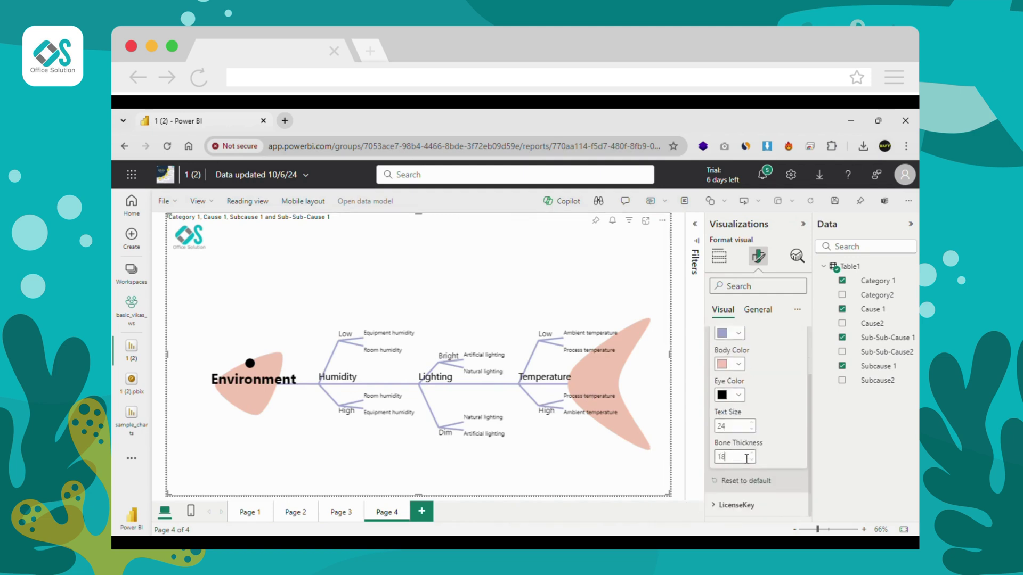
type("8")
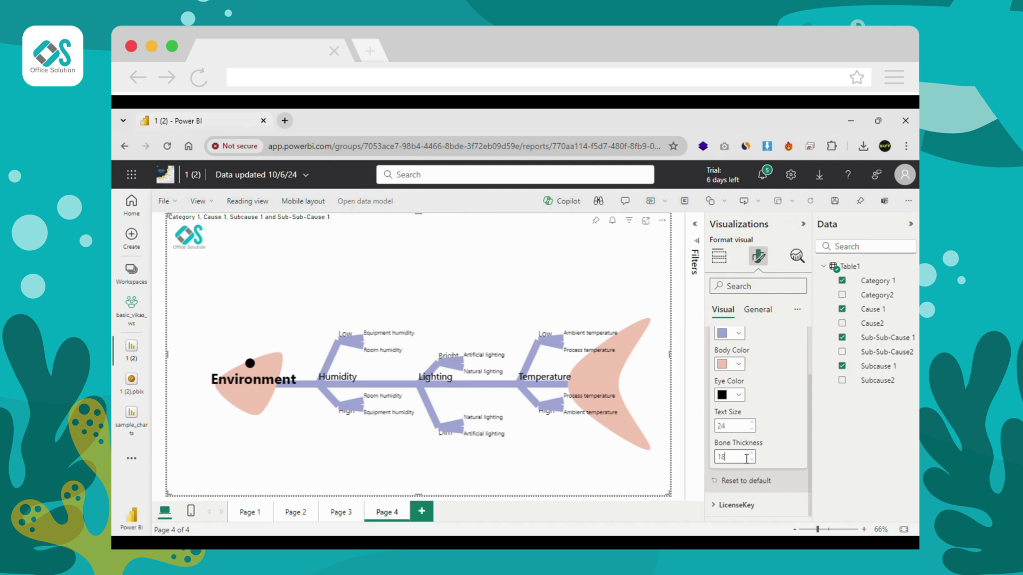
key("BackSpace")
type("6")
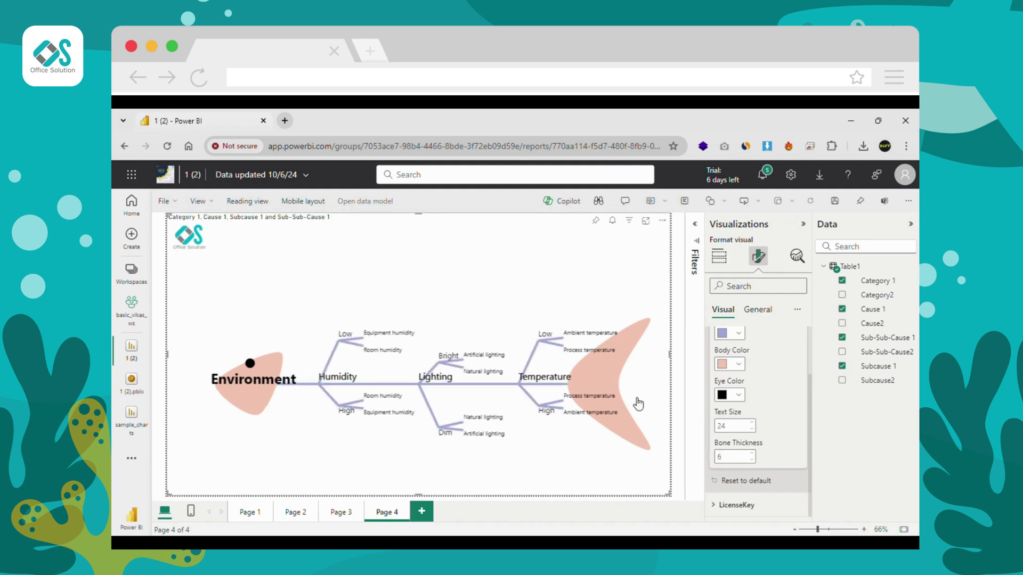
scroll(749, 325, "up", 5)
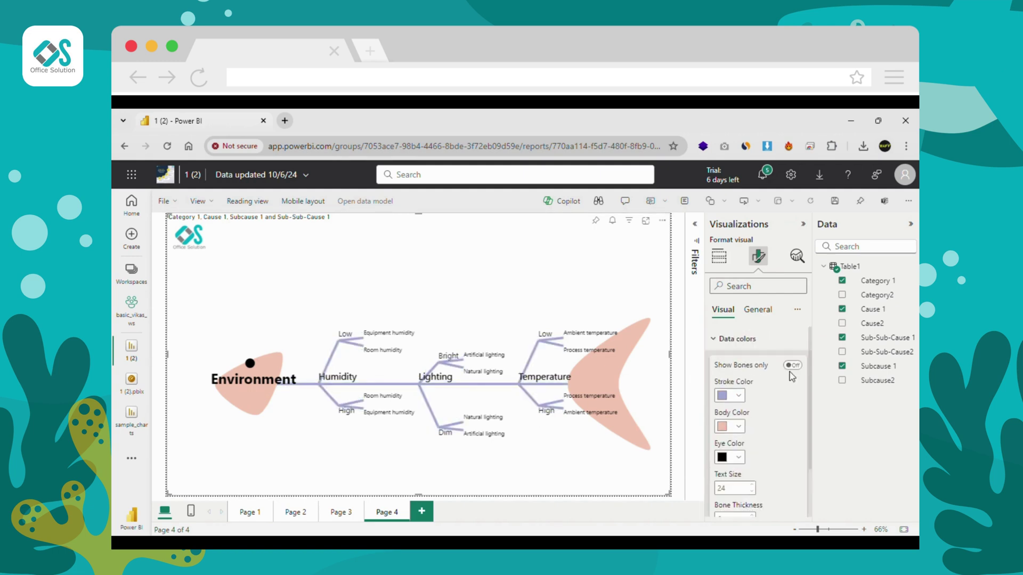
- Collapse Data colors and paste the key into the LicenseKey field
left_click(737, 334)
left_click(735, 365)
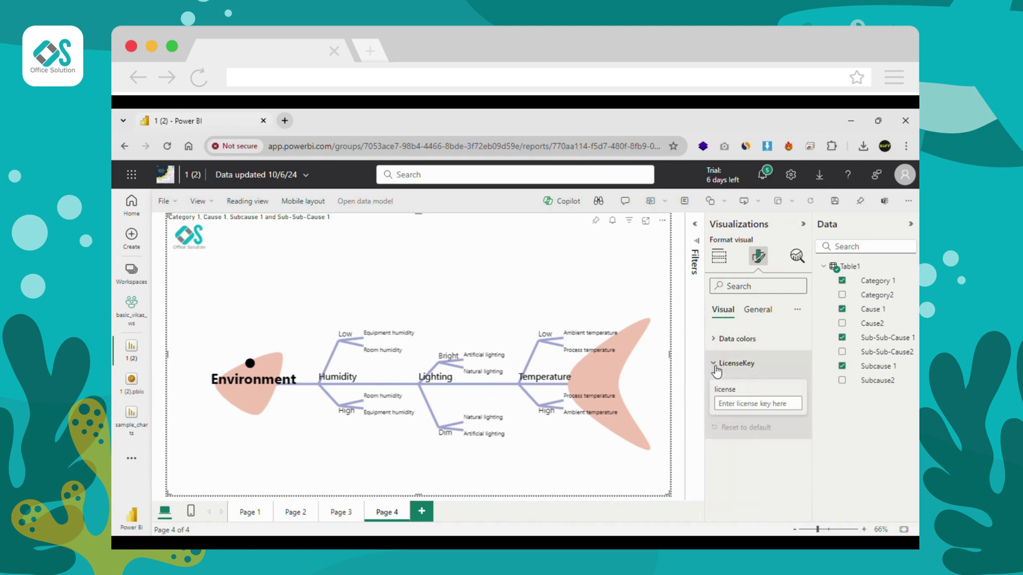
left_click(757, 403)
key("ctrl+v")
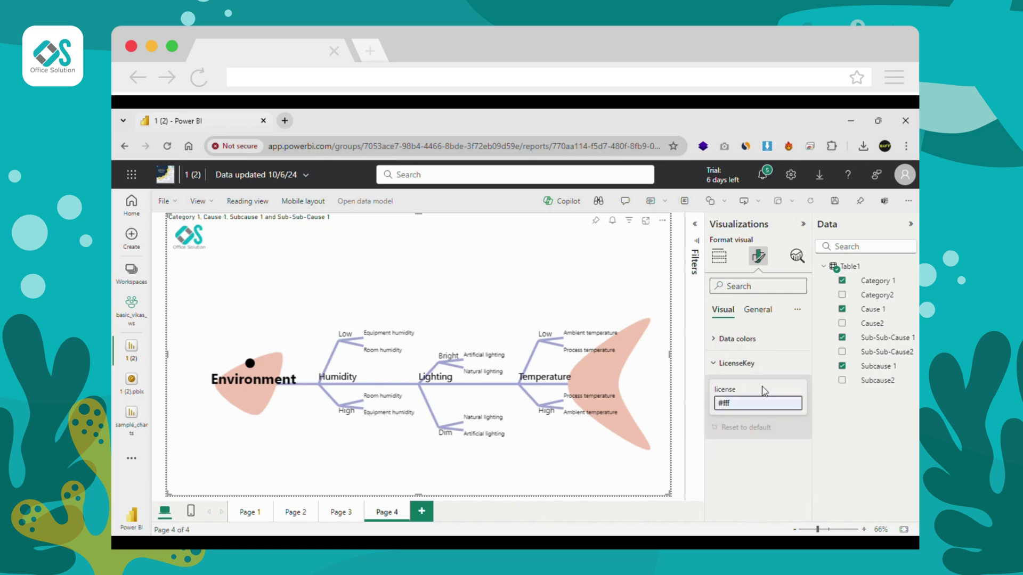
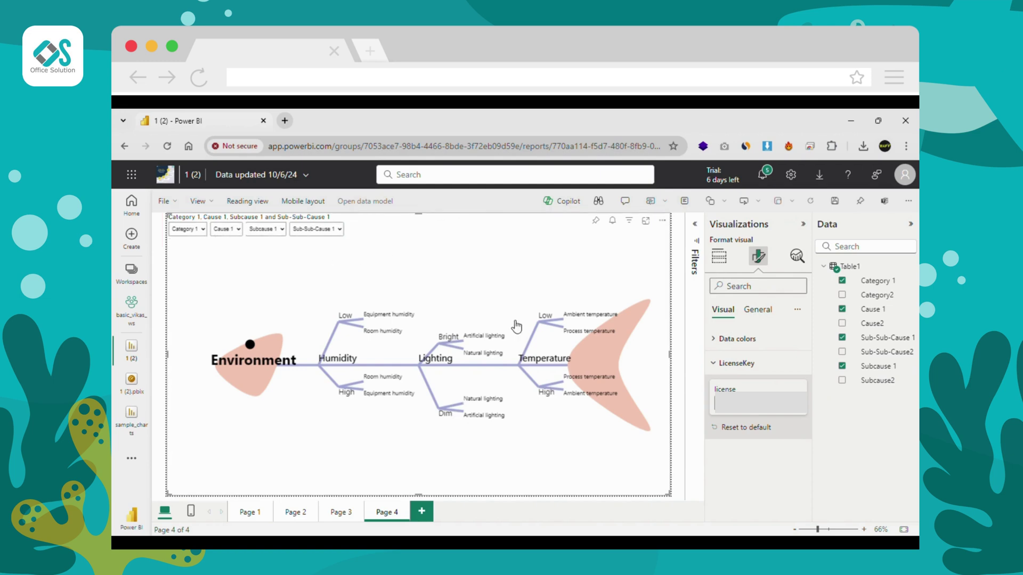
- Collapse the LicenseKey section in the fishbone visual's format settings
left_click(721, 364)
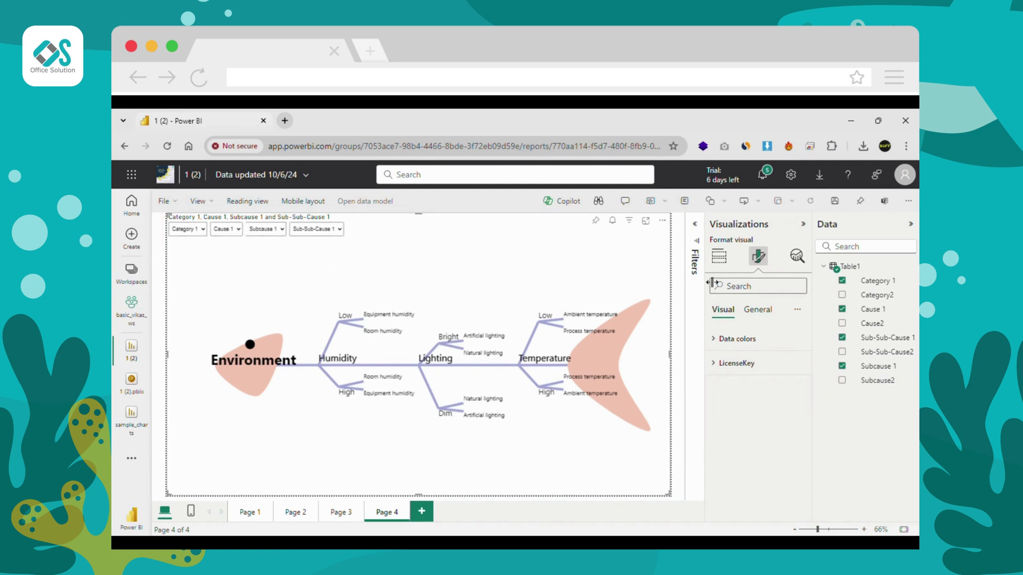
- Drag Category2, Cause2 and Subcause2 into the Problem, Cause and Sub-Cause wells
left_click(718, 255)
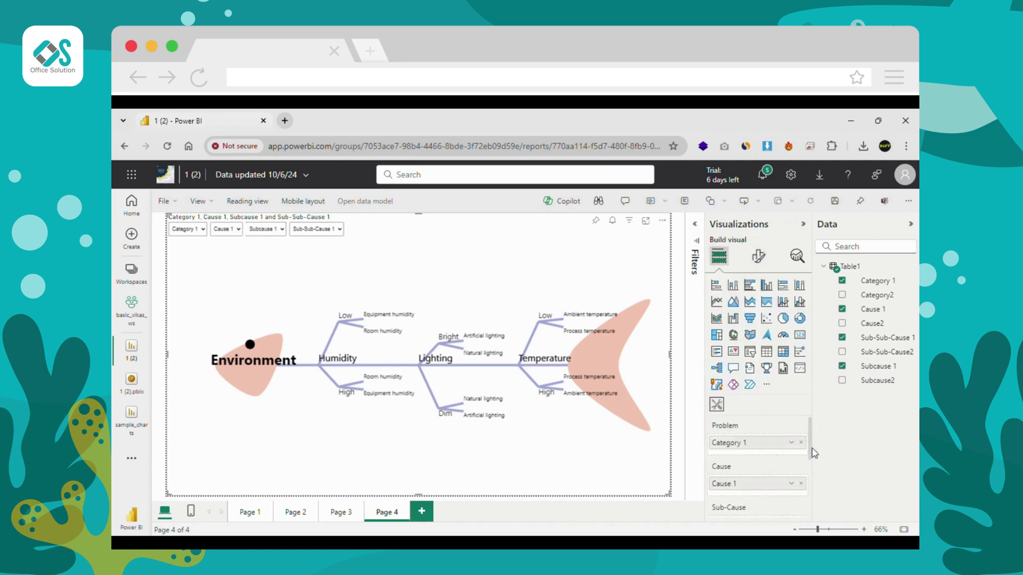
scroll(811, 456, "down", 1)
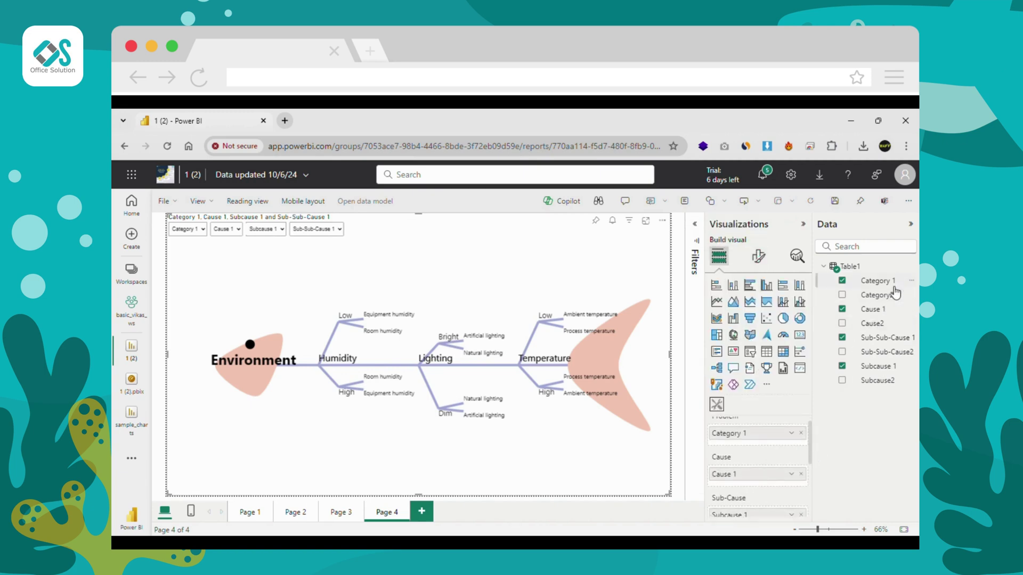
left_click_drag(868, 329, 794, 447)
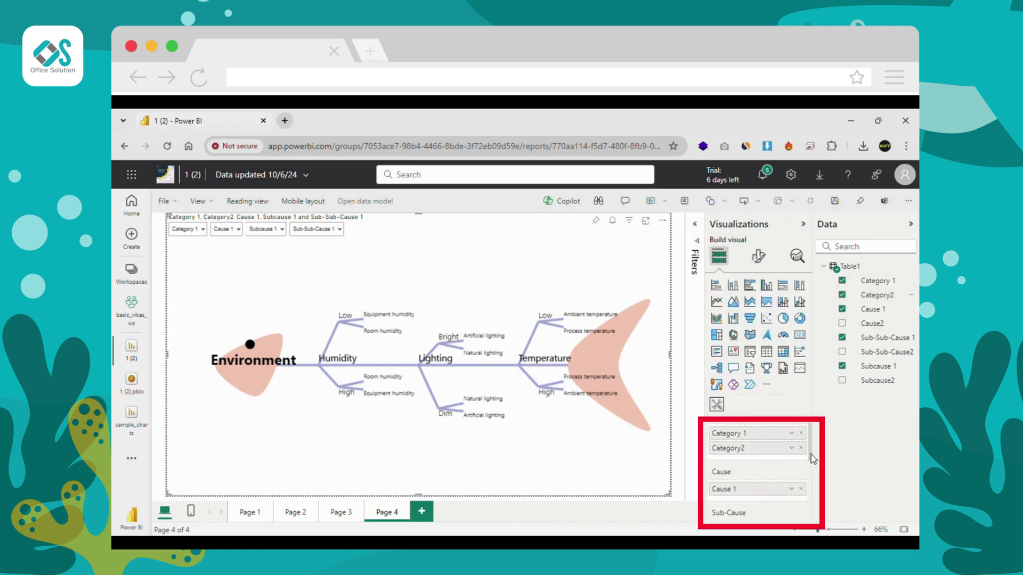
scroll(810, 458, "down", 2)
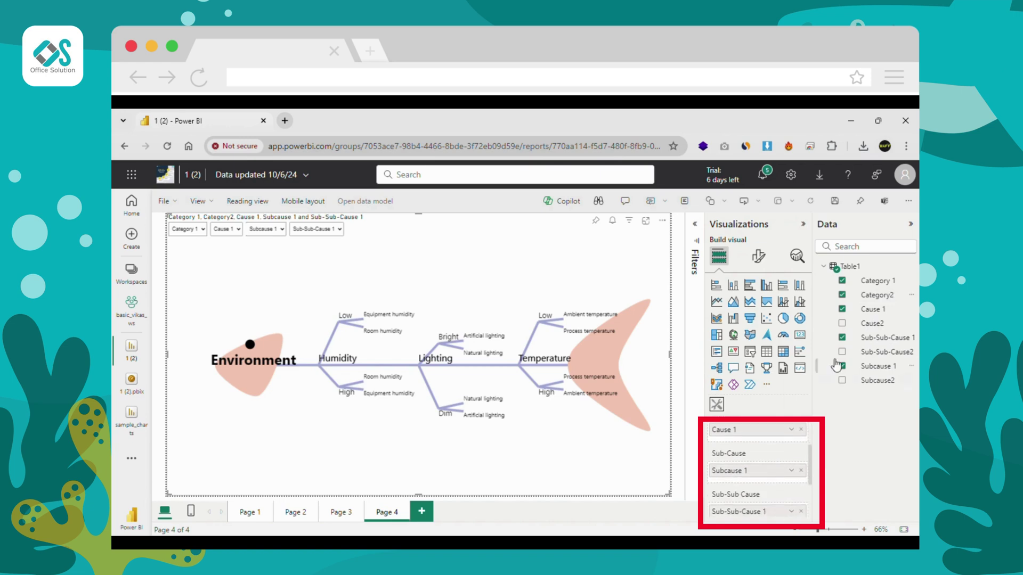
left_click_drag(771, 446, 771, 448)
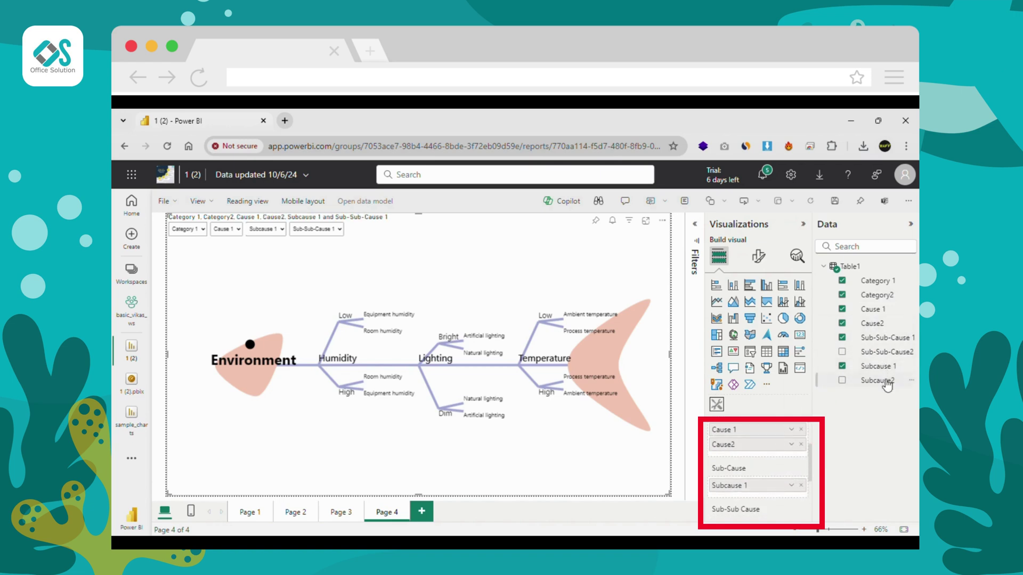
scroll(779, 480, "down", 2)
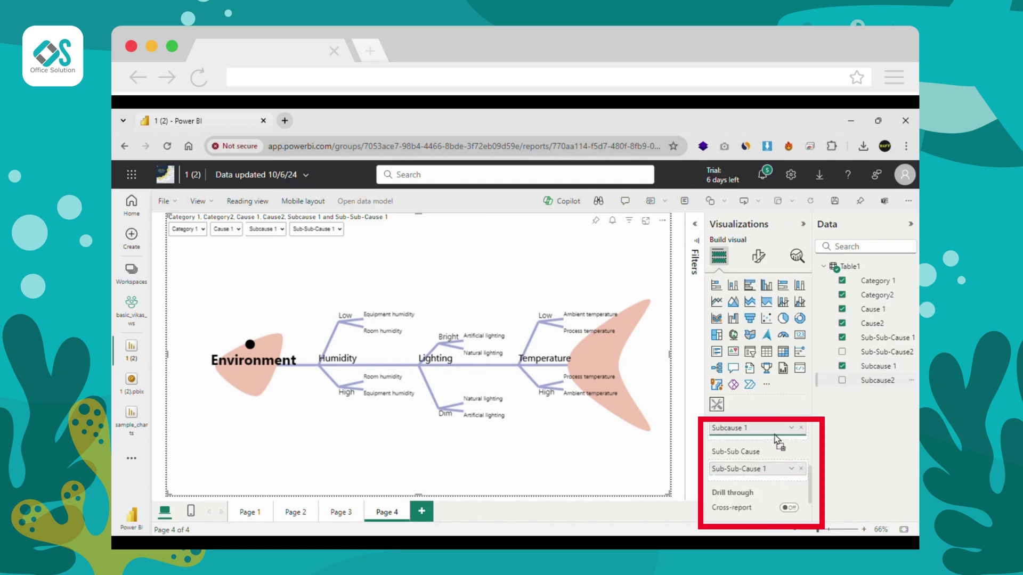
left_click_drag(781, 441, 780, 442)
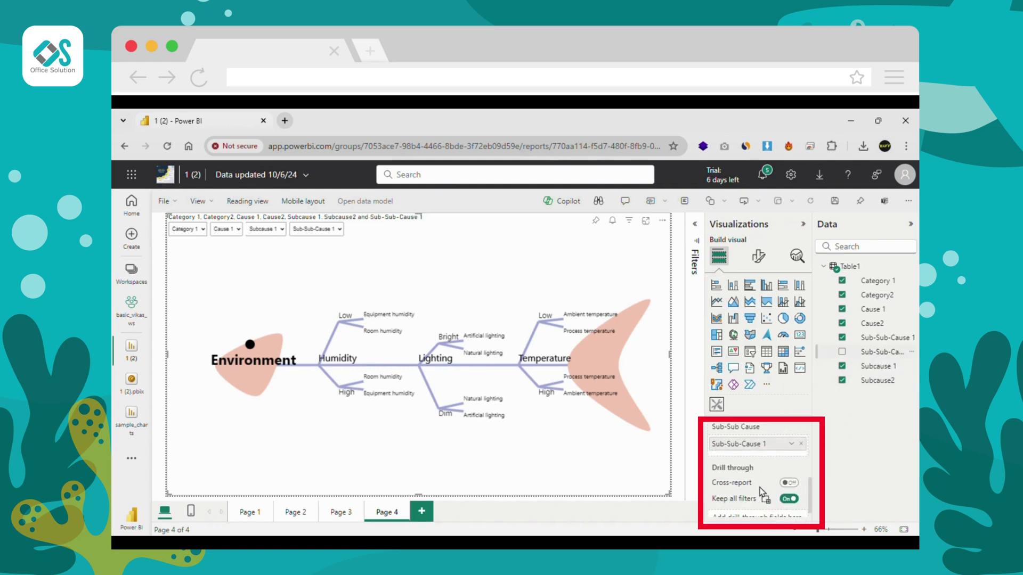
left_click_drag(843, 352, 765, 467)
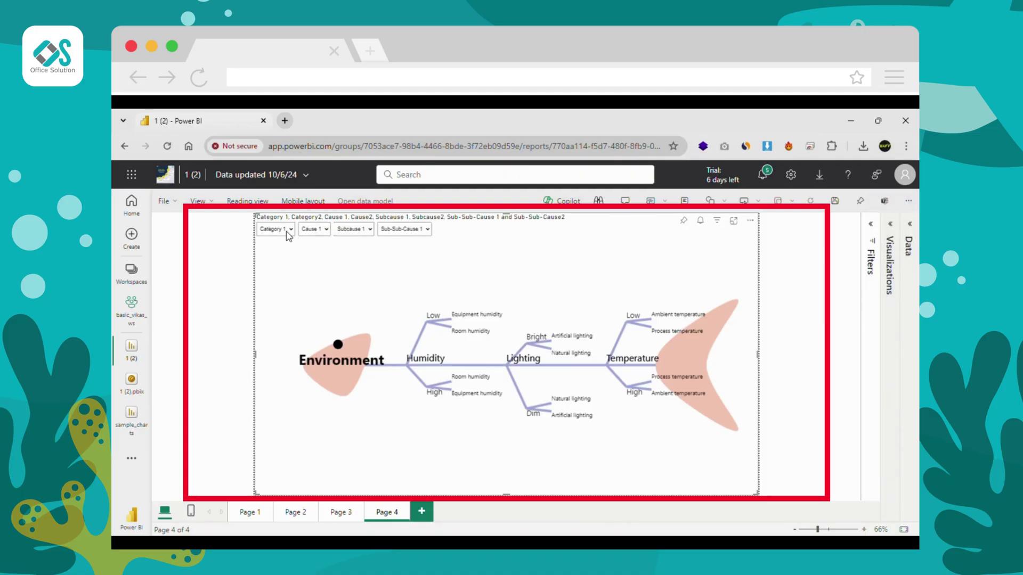
- Pick Category2, Cause2, Subcause2 and Sub-Sub-Cause2 in the fishbone's drop-downs to show Material
left_click(280, 261)
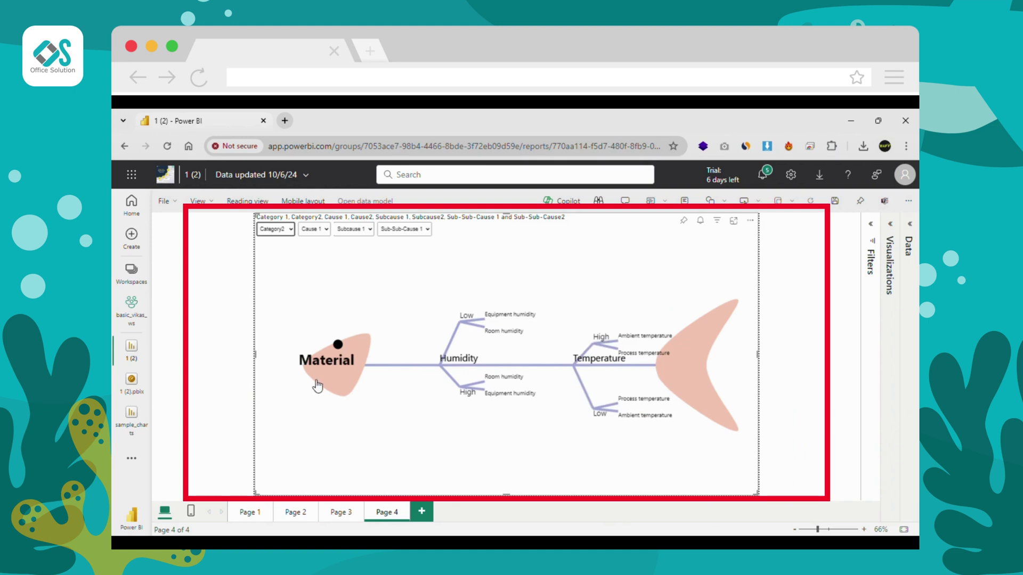
left_click(313, 229)
left_click(316, 254)
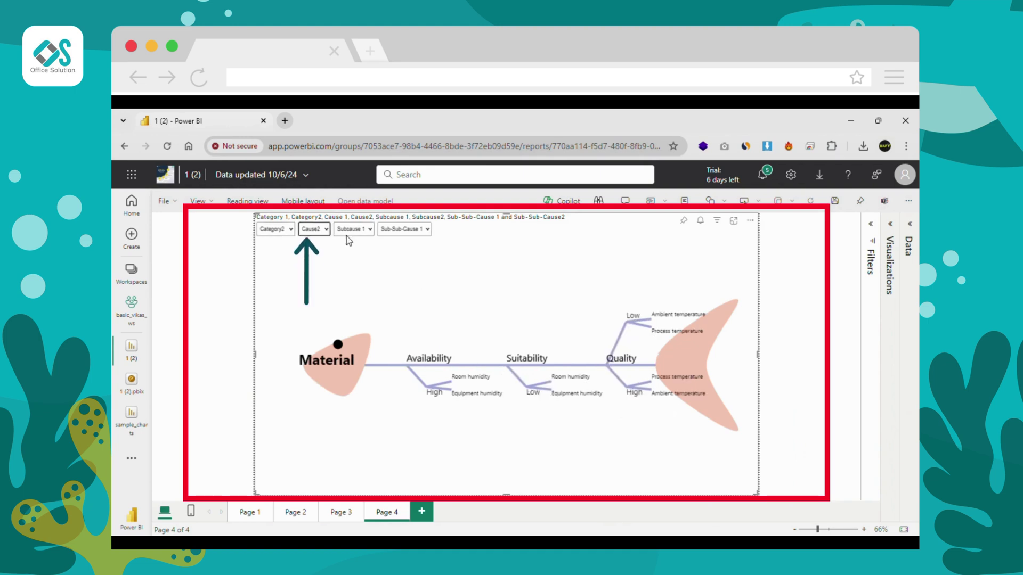
left_click(354, 228)
left_click(358, 254)
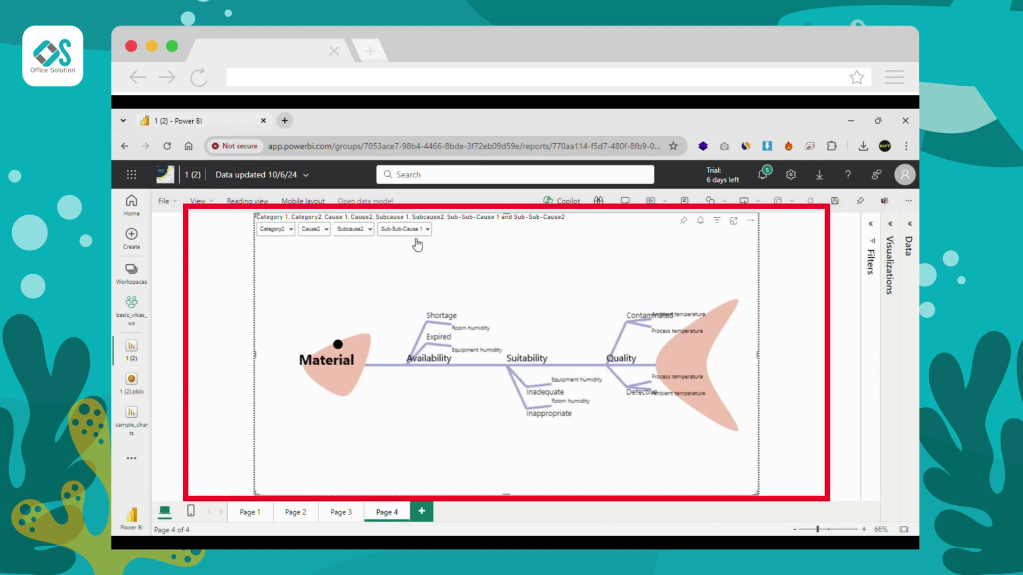
left_click(405, 228)
left_click(409, 254)
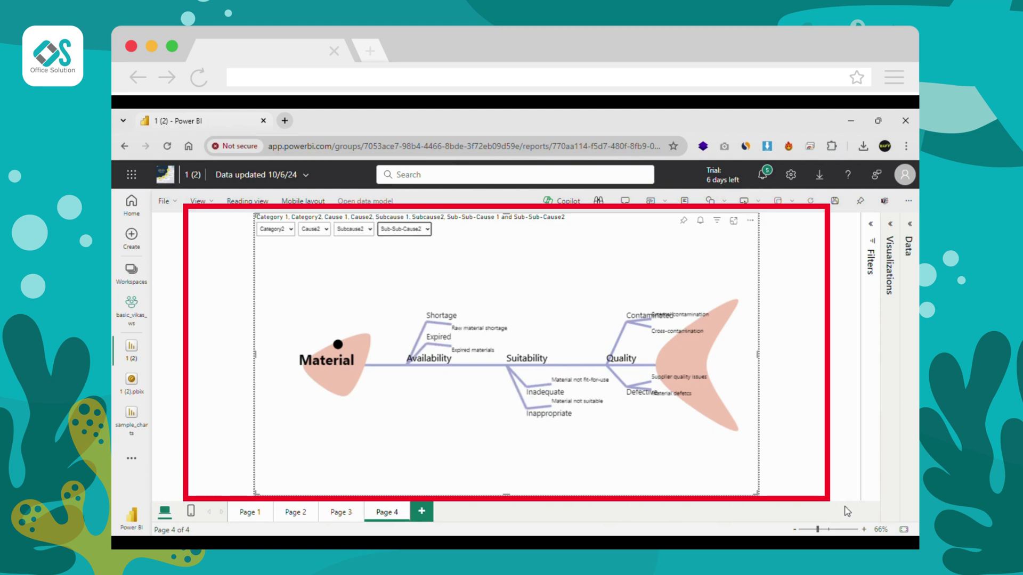
left_click(864, 529)
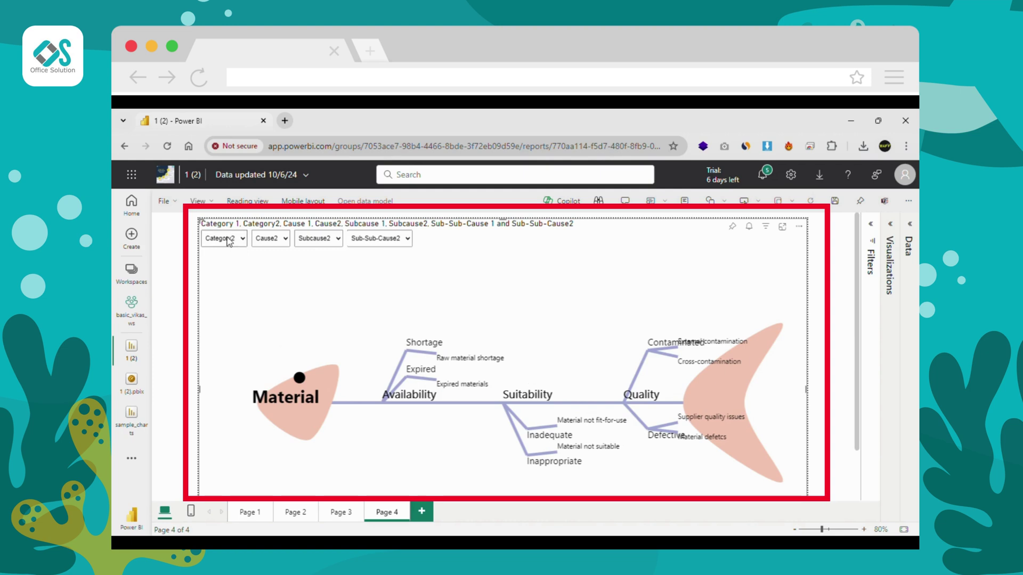
- Use the keyboard to reset the drop-downs to Category 1, Cause 1, Subcause 1 and Sub-Sub-Cause 1
key("Up")
key("Tab")
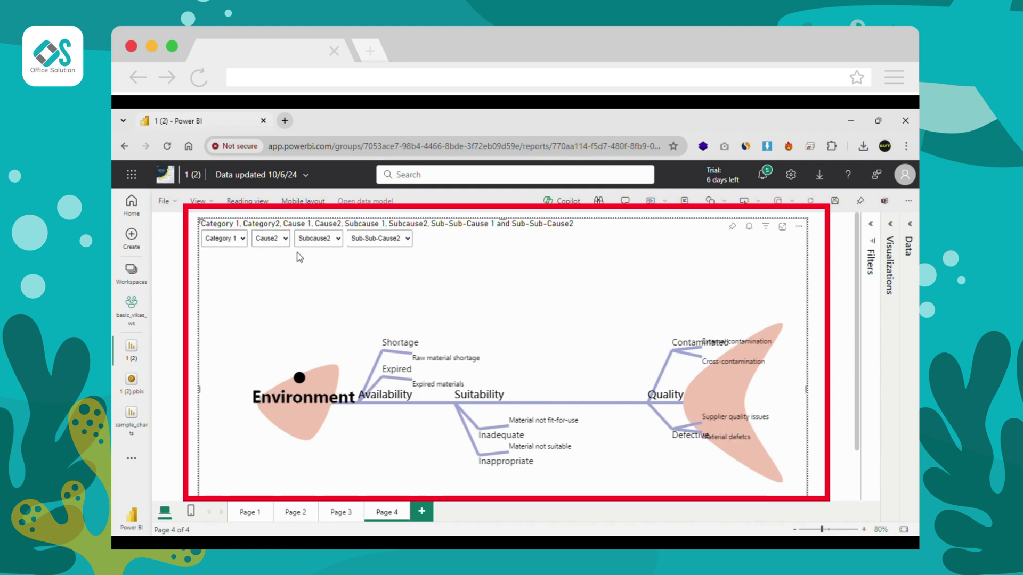
key("Up")
key("Tab")
key("Up")
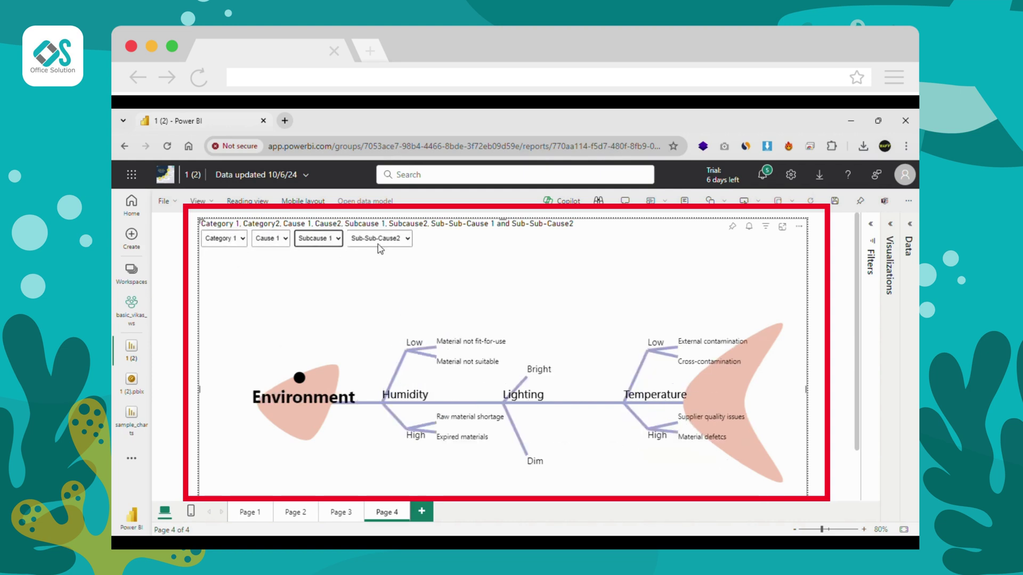
key("Tab")
key("Up")
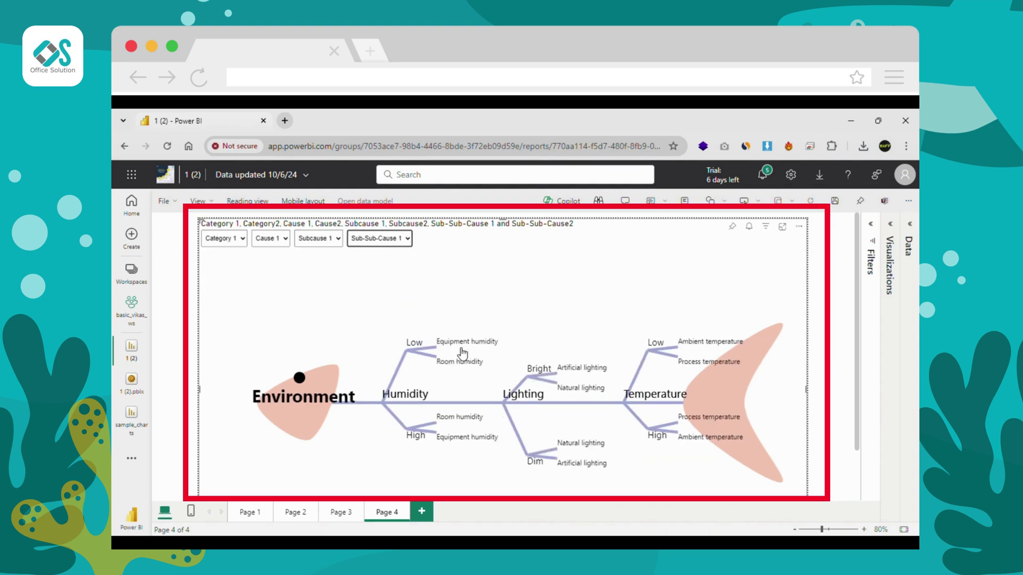